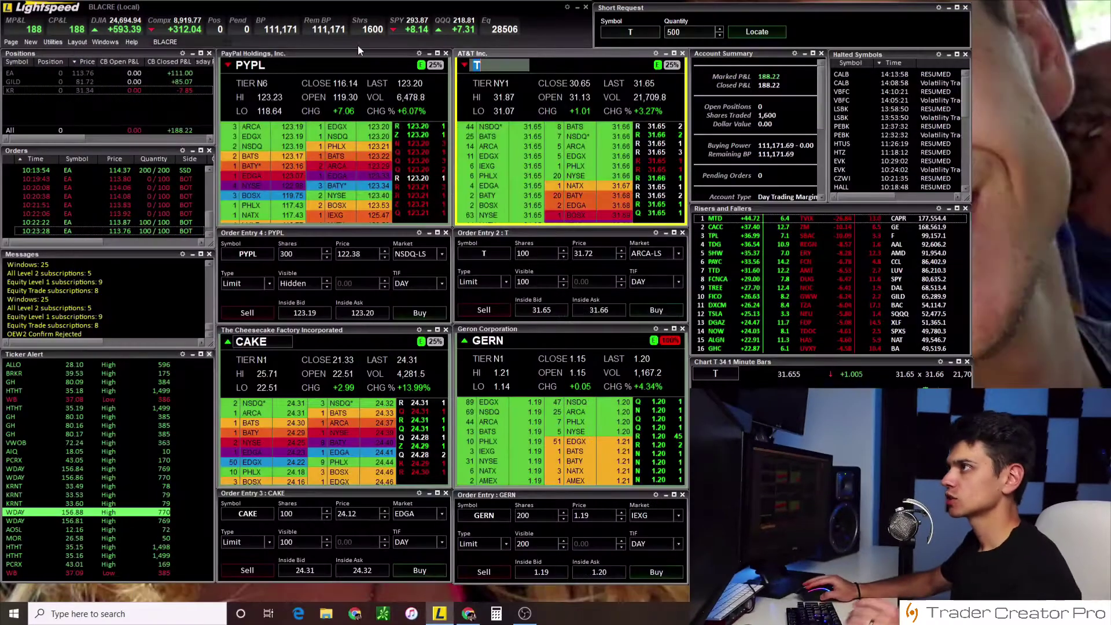
Step: Open the montage settings dialog from the PYPL Level 2 window
{"action": "left_click", "coordinate": [420, 52]}
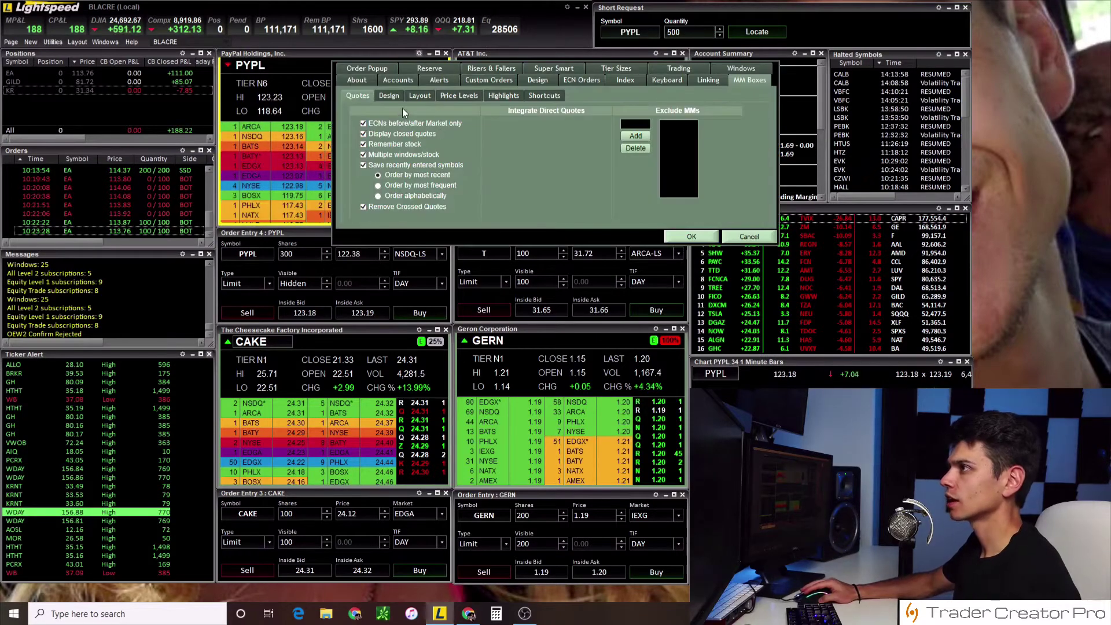
Step: List the Tier Size Orders custom commands in the keyboard hotkey settings
{"action": "left_click", "coordinate": [669, 81]}
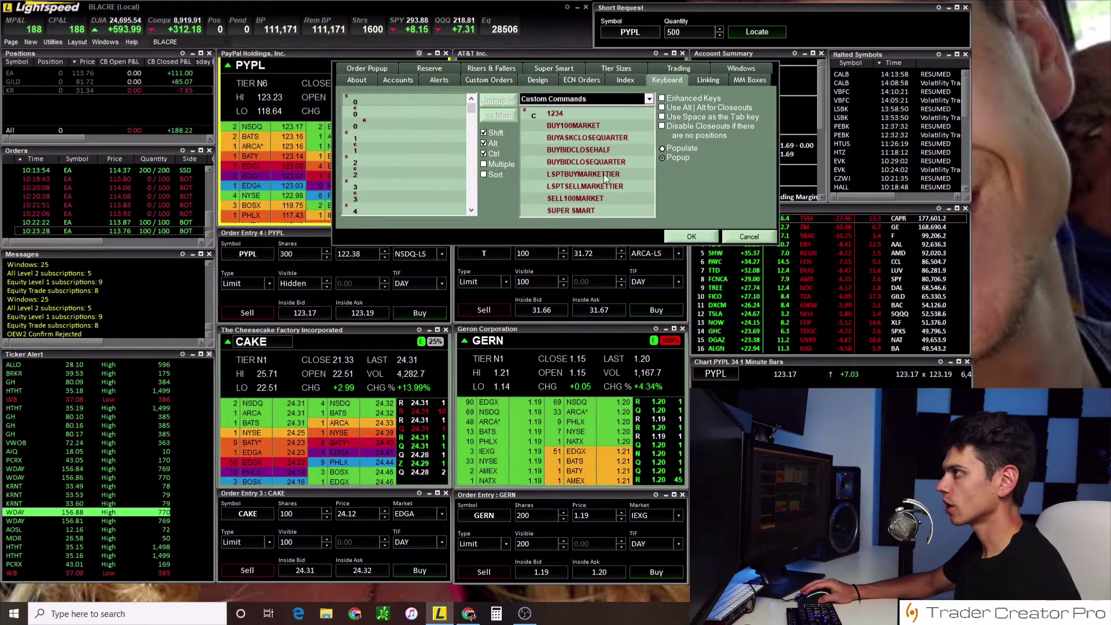
{"action": "left_click", "coordinate": [590, 98]}
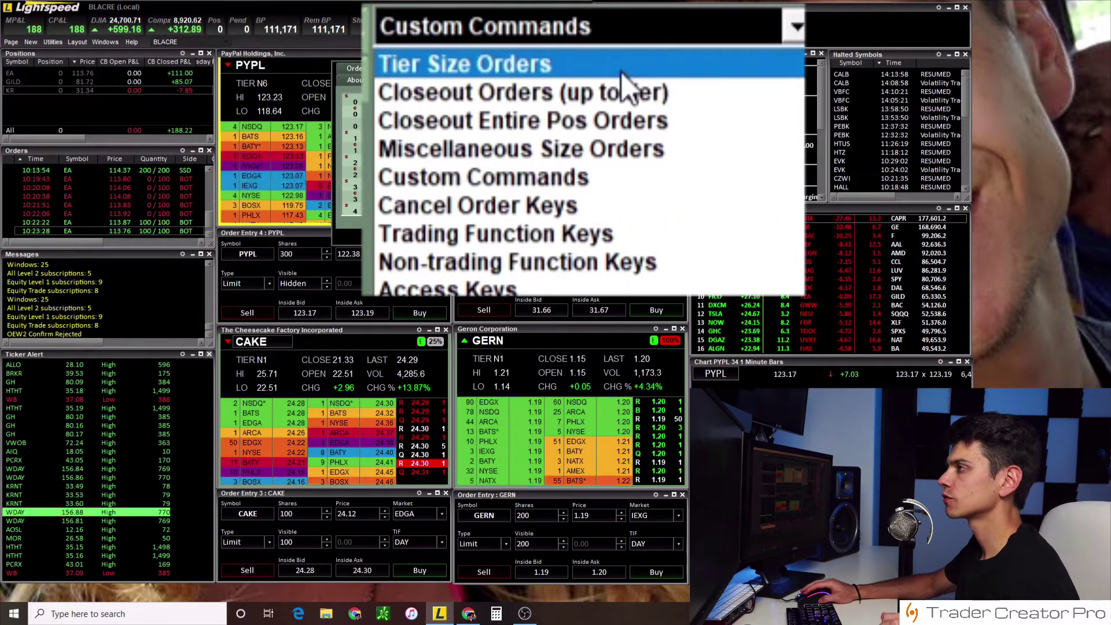
{"action": "left_click", "coordinate": [547, 76]}
{"action": "scroll", "coordinate": [578, 174], "scroll_direction": "down", "scroll_amount": 3}
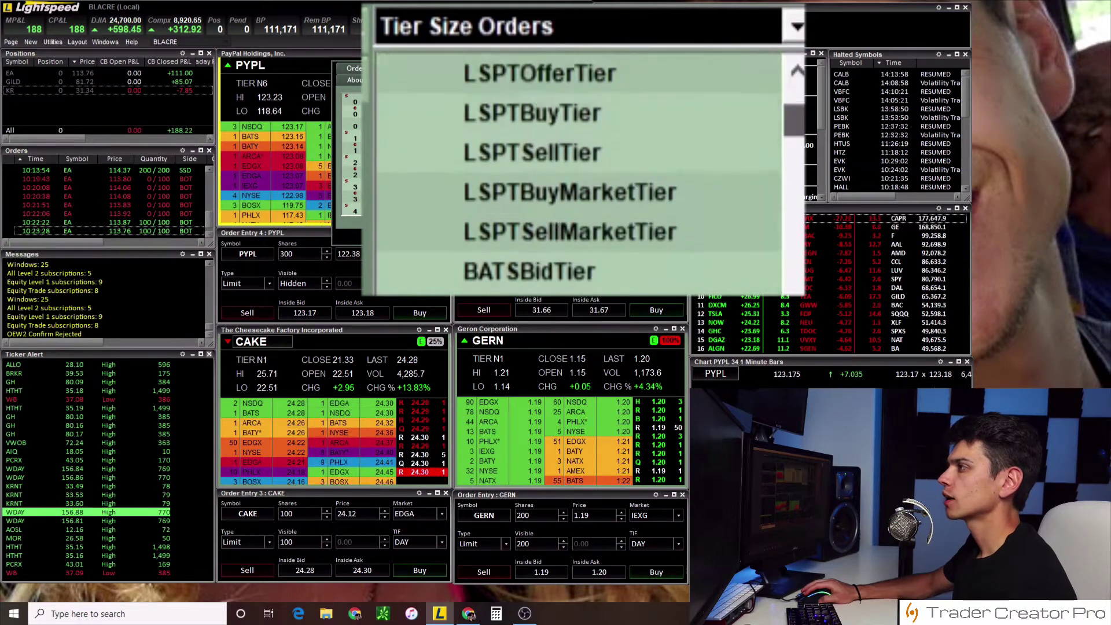
{"action": "scroll", "coordinate": [577, 174], "scroll_direction": "down", "scroll_amount": 3}
{"action": "scroll", "coordinate": [578, 175], "scroll_direction": "down", "scroll_amount": 3}
{"action": "scroll", "coordinate": [553, 189], "scroll_direction": "down", "scroll_amount": 1}
{"action": "scroll", "coordinate": [555, 188], "scroll_direction": "up", "scroll_amount": 2}
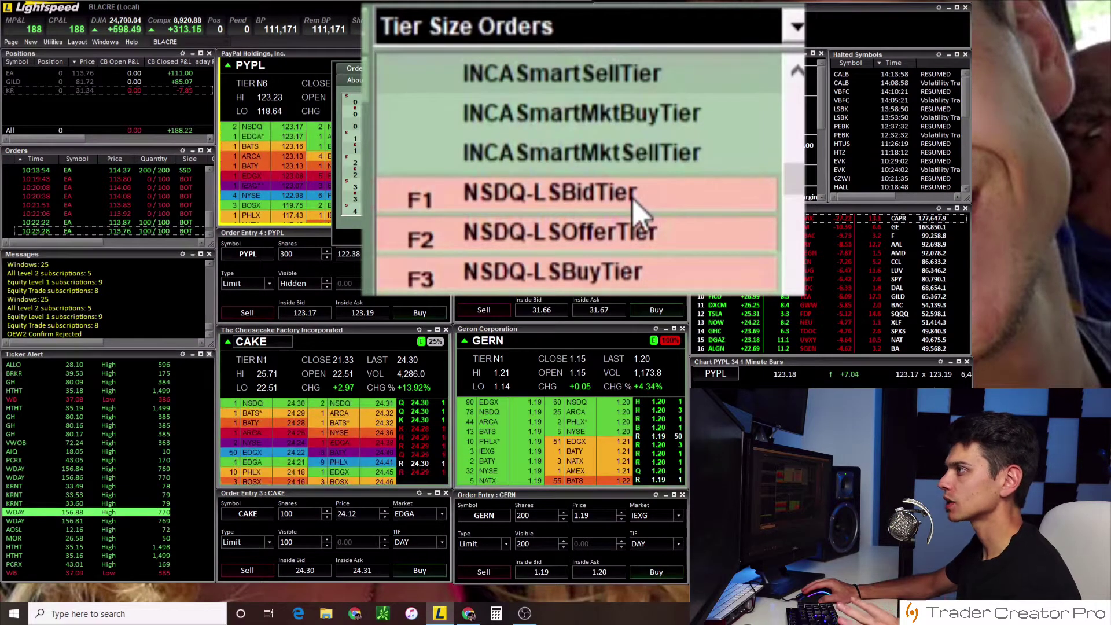
Step: Assign F1 to the NSDQ-LSBidTier command and save the hotkey settings
{"action": "left_click", "coordinate": [545, 195]}
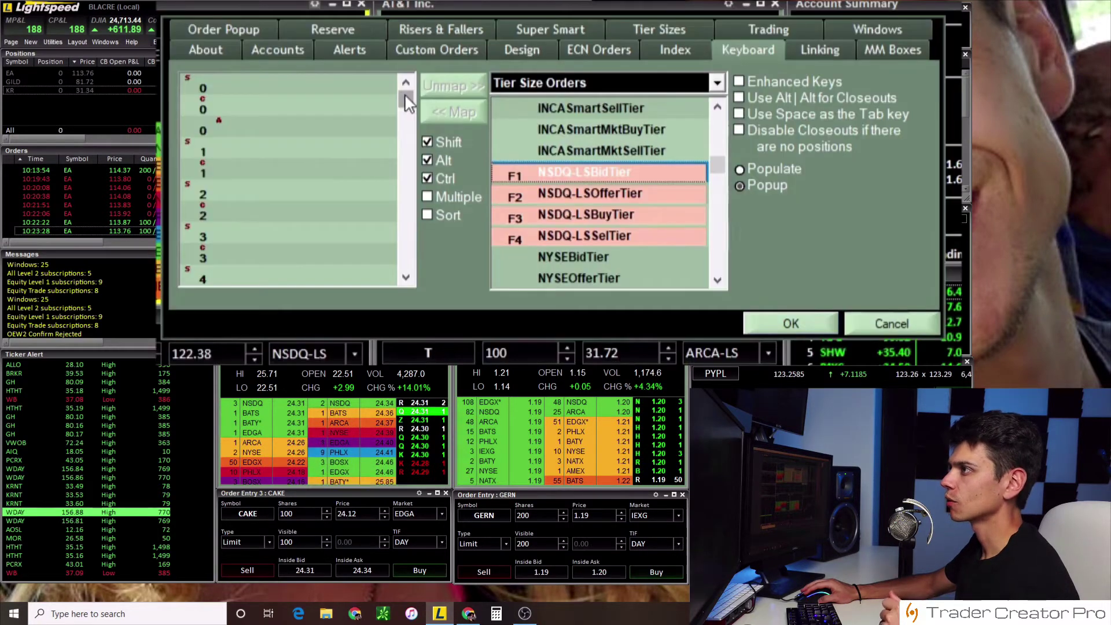
{"action": "left_click_drag", "start_coordinate": [405, 93], "coordinate": [406, 143]}
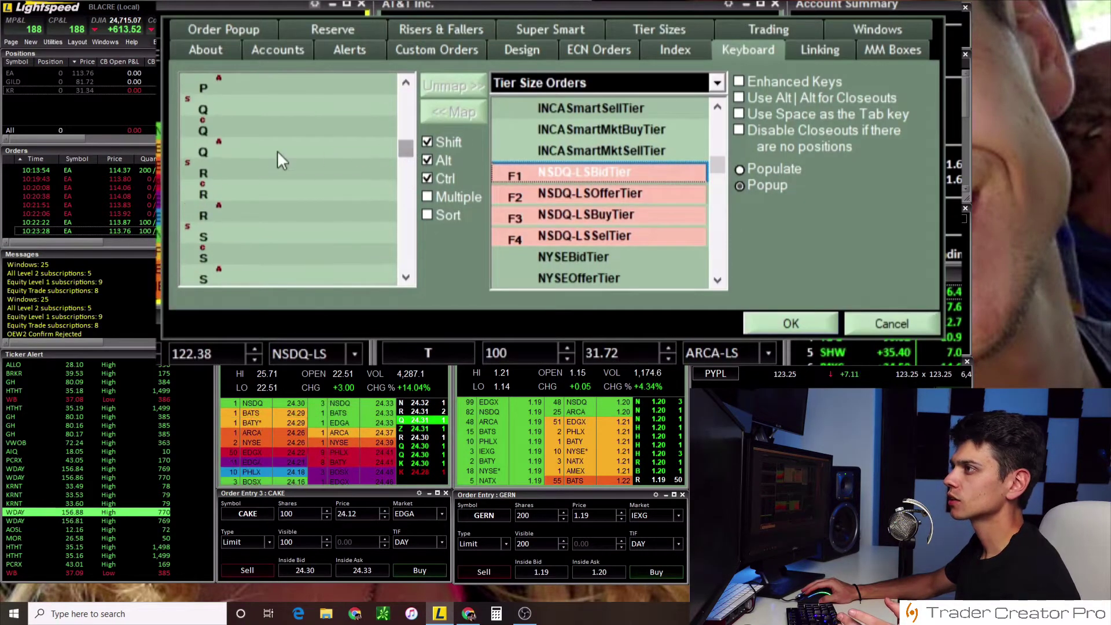
{"action": "left_click", "coordinate": [210, 111]}
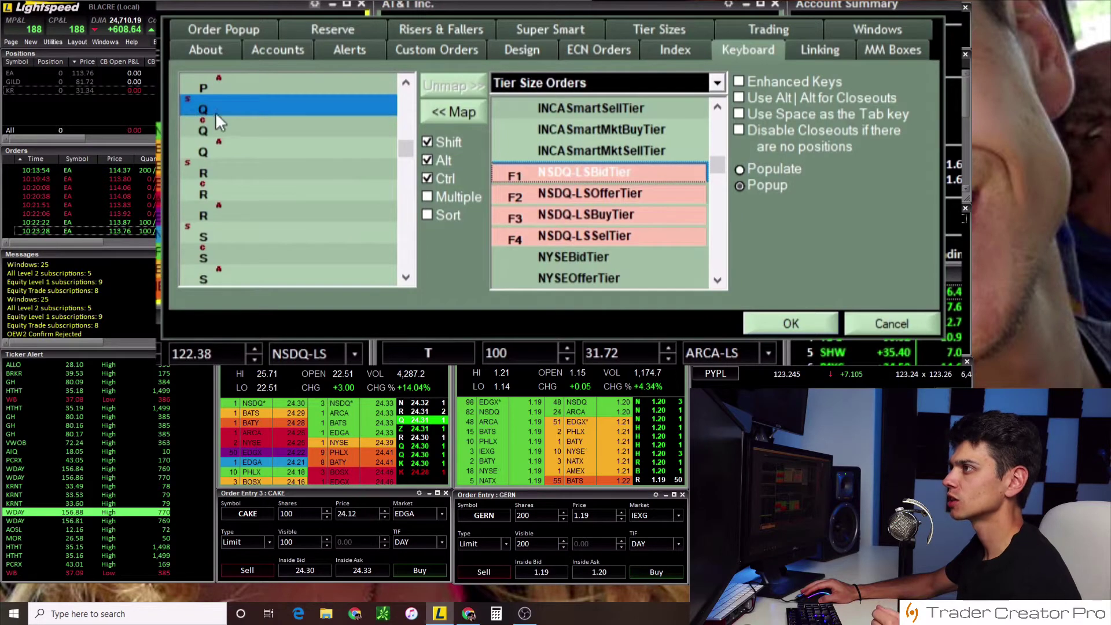
{"action": "left_click", "coordinate": [465, 107]}
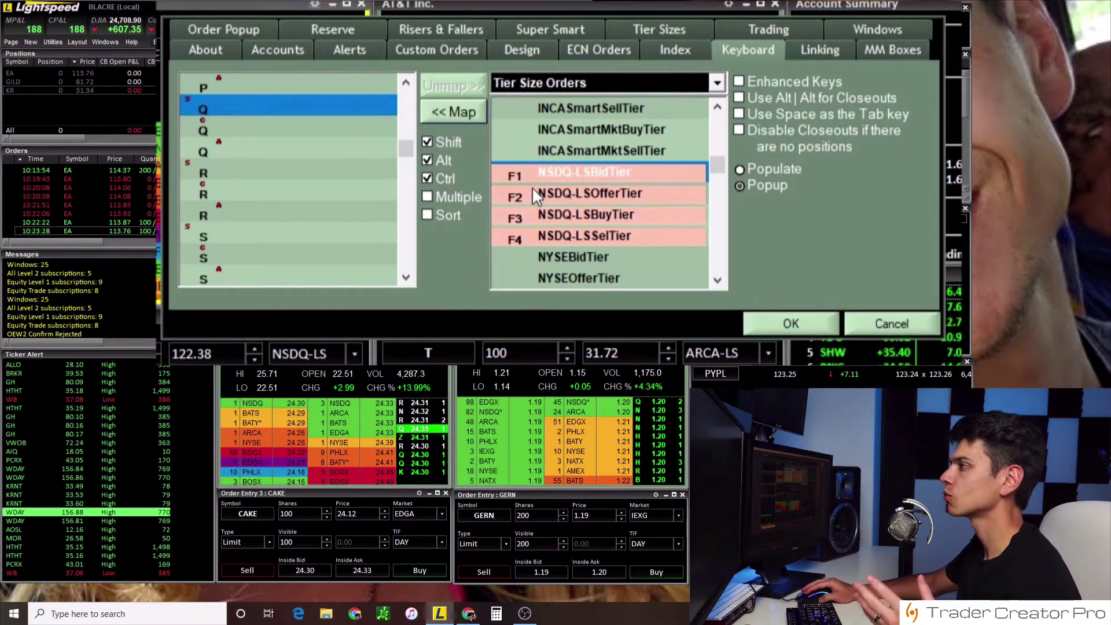
{"action": "left_click", "coordinate": [575, 151]}
{"action": "left_click", "coordinate": [569, 173]}
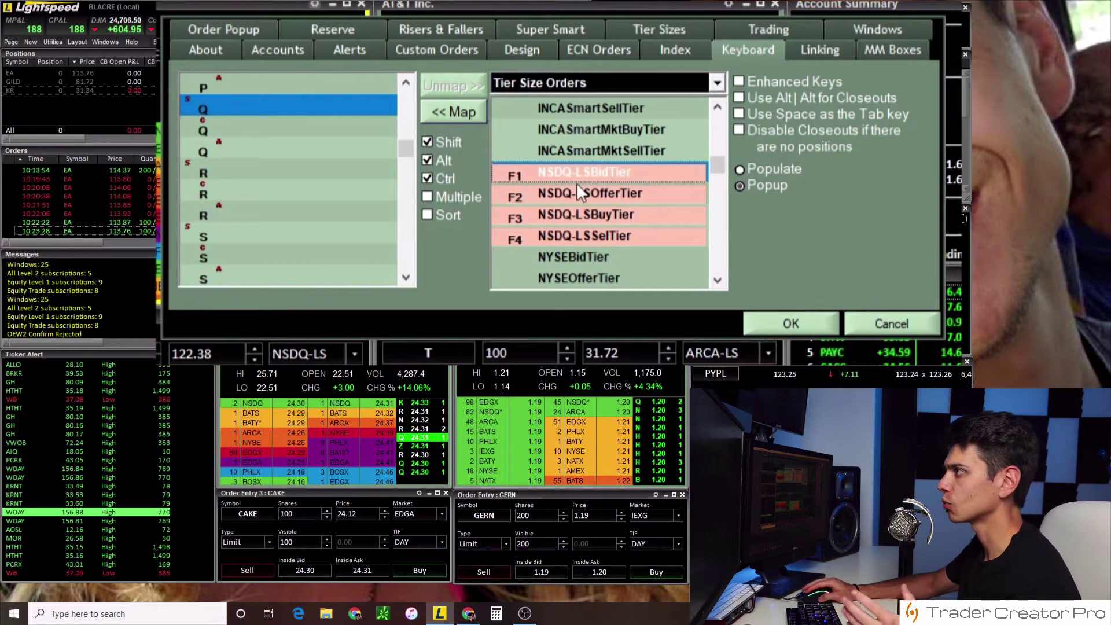
{"action": "left_click", "coordinate": [790, 323]}
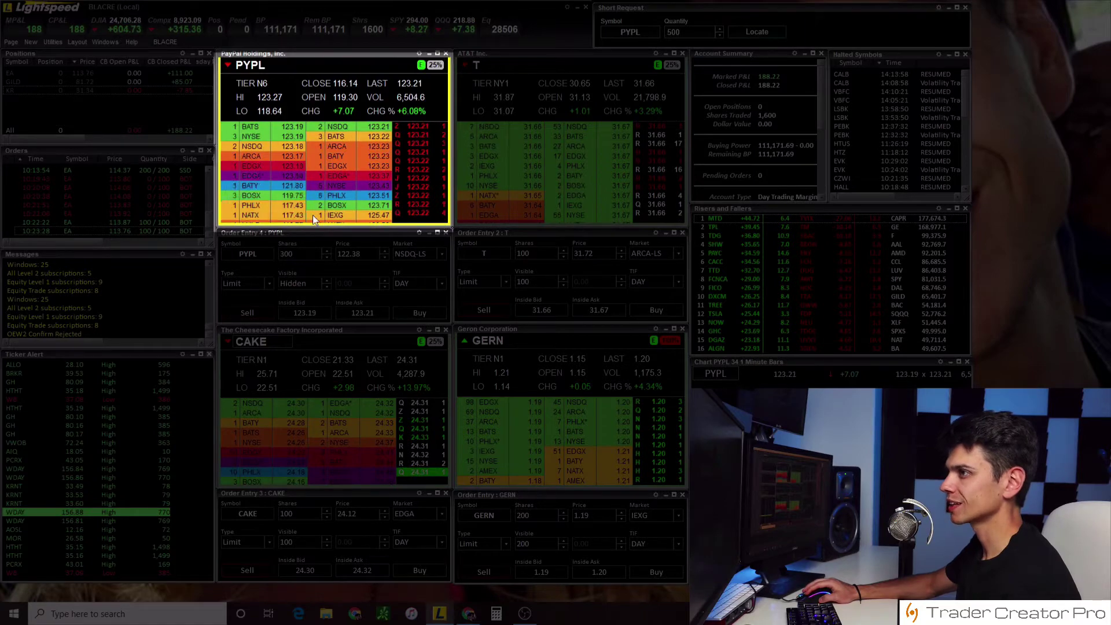
Step: Fire the bid-tier hotkey over PYPL to load a 600-share bid at 123.19
{"action": "key", "text": "b"}
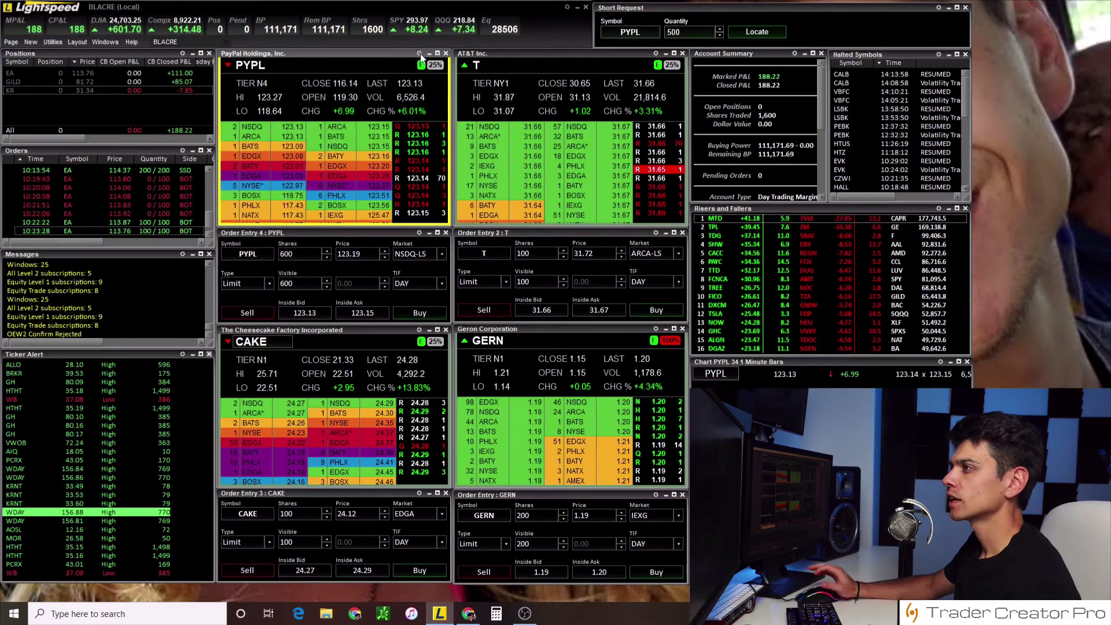
Step: Set Order Popup increments to 100 for < > and 500 for Shift < >, then save
{"action": "right_click", "coordinate": [284, 95]}
{"action": "left_click", "coordinate": [356, 117]}
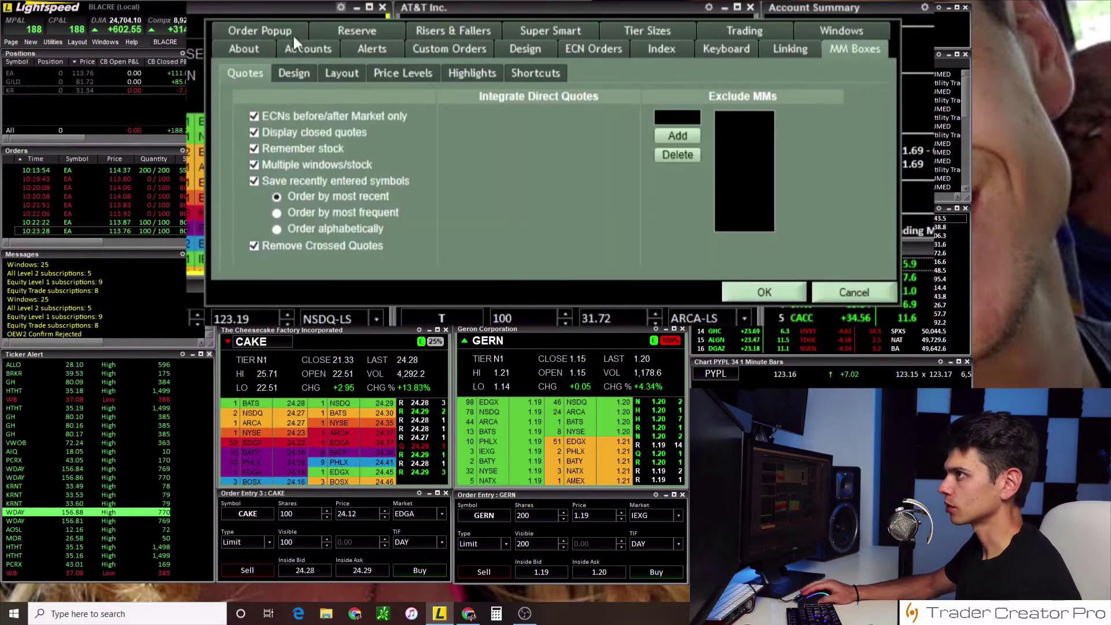
{"action": "left_click", "coordinate": [269, 27]}
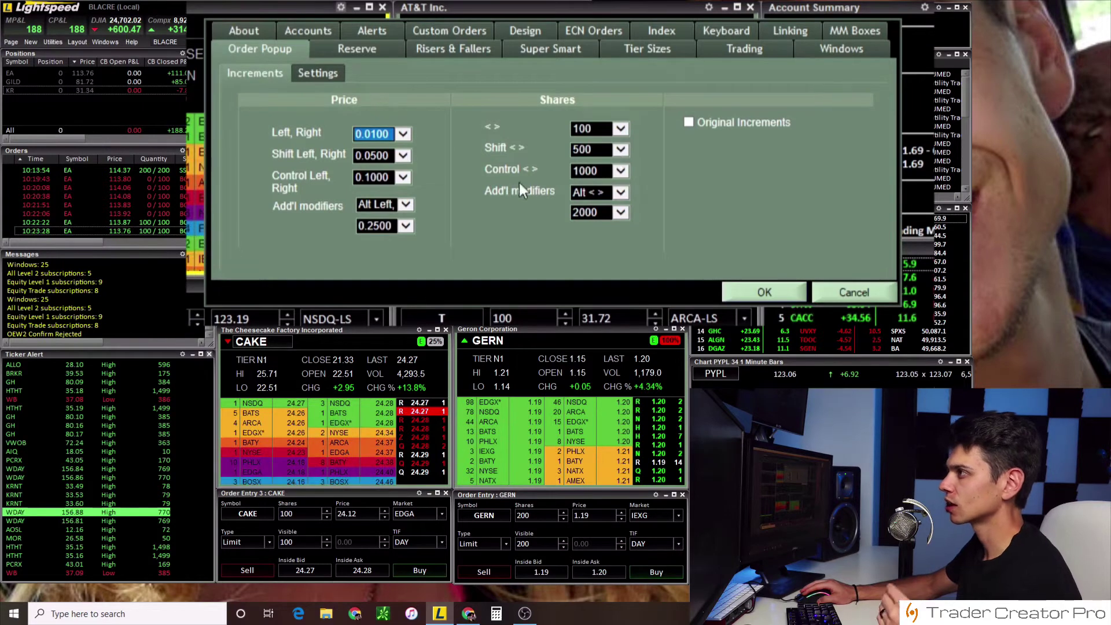
{"action": "left_click", "coordinate": [621, 129]}
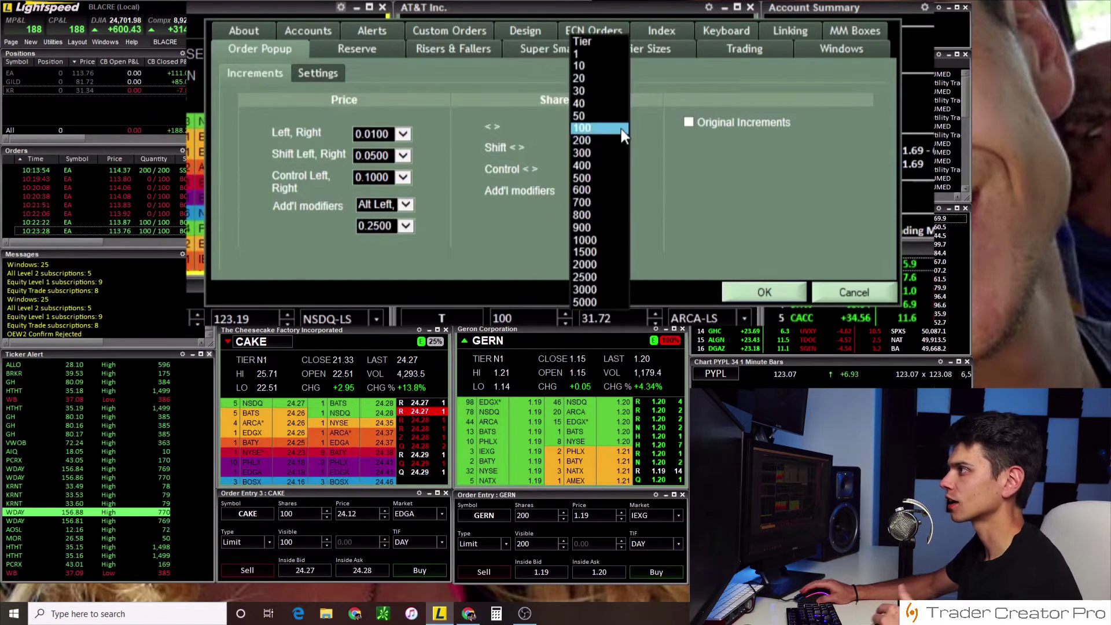
{"action": "left_click", "coordinate": [620, 128]}
{"action": "left_click", "coordinate": [619, 150]}
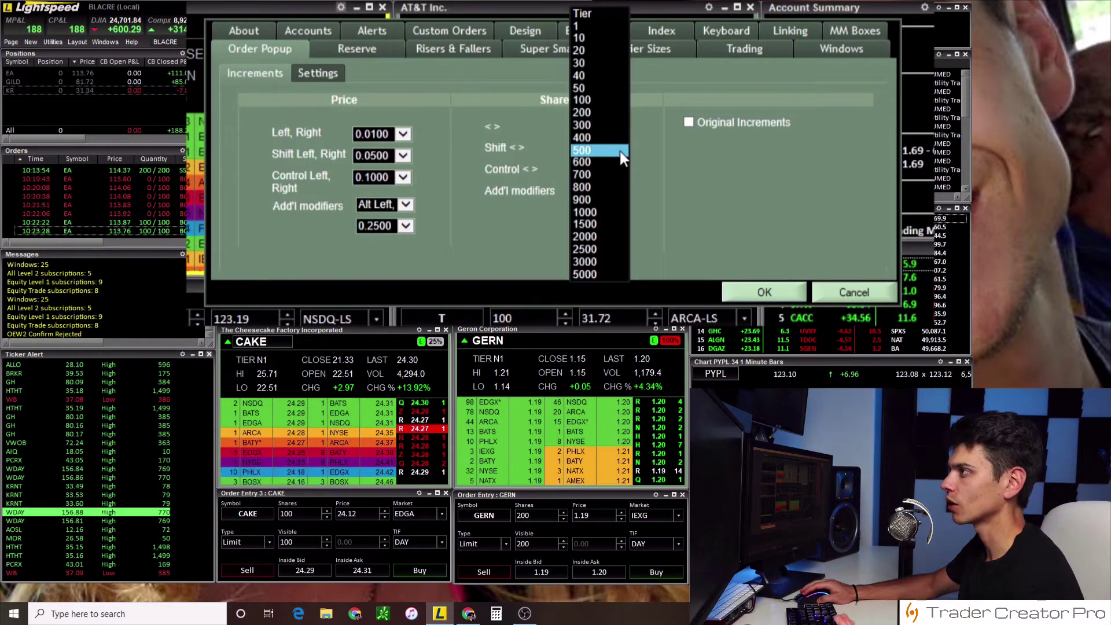
{"action": "left_click", "coordinate": [620, 151]}
{"action": "left_click", "coordinate": [765, 296]}
Step: Raise a PYPL bid popup to 2,000 shares and submit the buy order
{"action": "key", "text": "shift+b"}
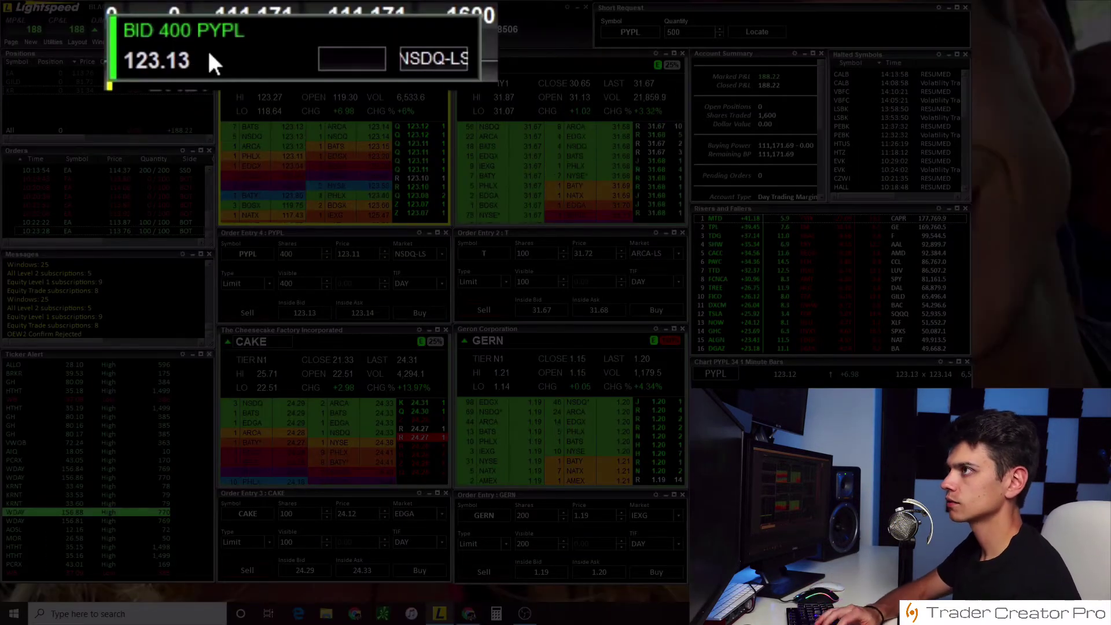
{"action": "scroll", "coordinate": [208, 48], "scroll_direction": "down", "scroll_amount": 1}
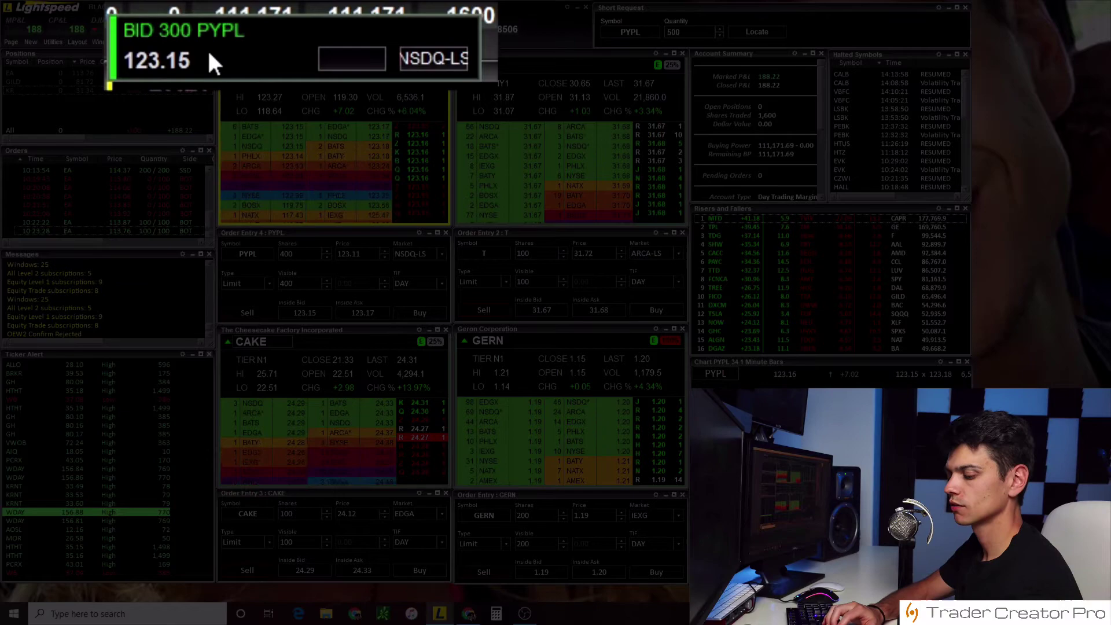
{"action": "scroll", "coordinate": [208, 50], "scroll_direction": "down", "scroll_amount": 2}
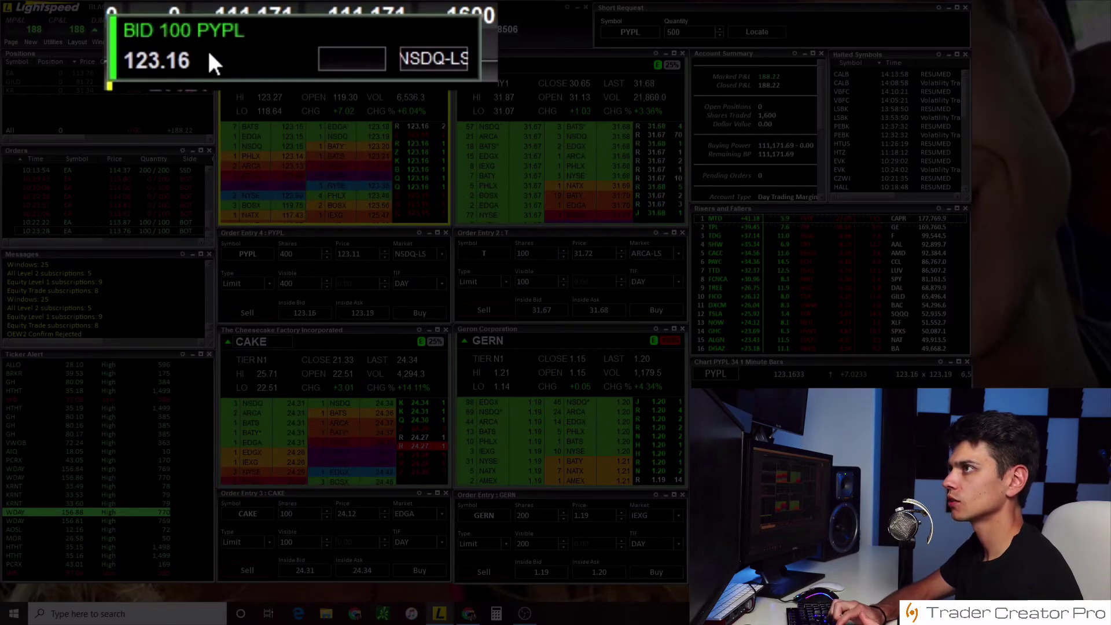
{"action": "scroll", "coordinate": [208, 50], "scroll_direction": "up", "scroll_amount": 4}
{"action": "scroll", "coordinate": [207, 48], "scroll_direction": "up", "scroll_amount": 5}
{"action": "scroll", "coordinate": [208, 53], "scroll_direction": "up", "scroll_amount": 5}
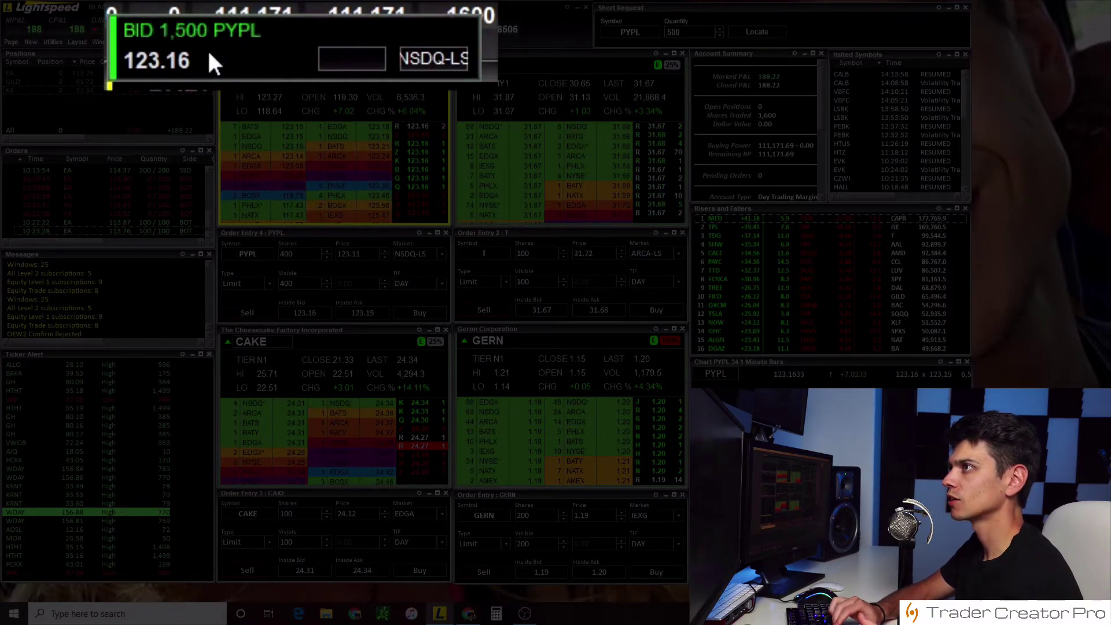
{"action": "scroll", "coordinate": [209, 53], "scroll_direction": "up", "scroll_amount": 5}
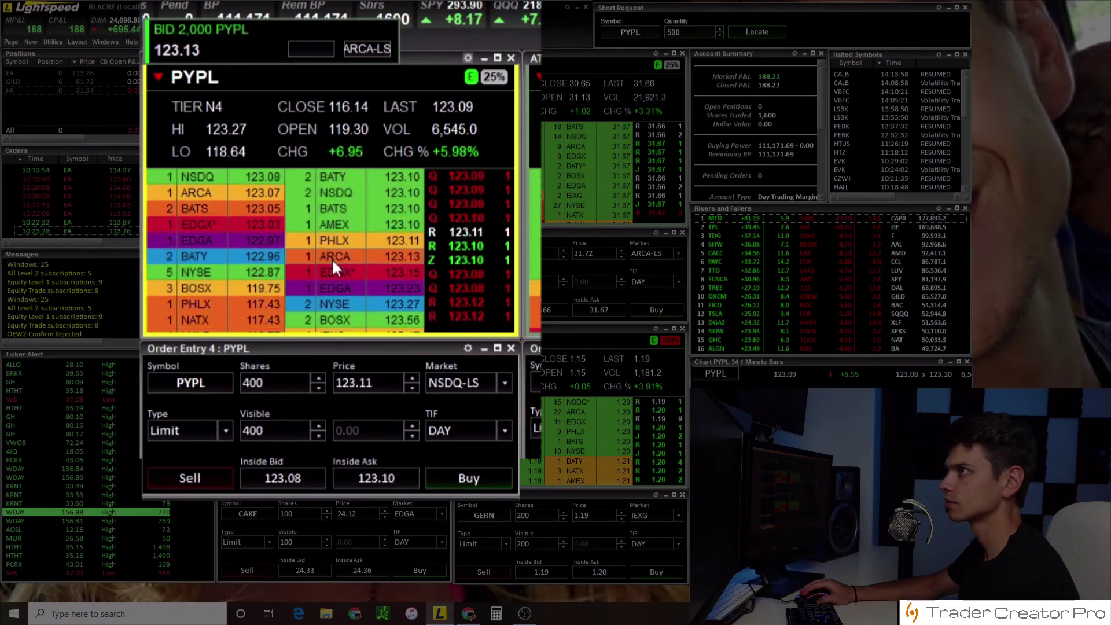
{"action": "key", "text": "shift+b"}
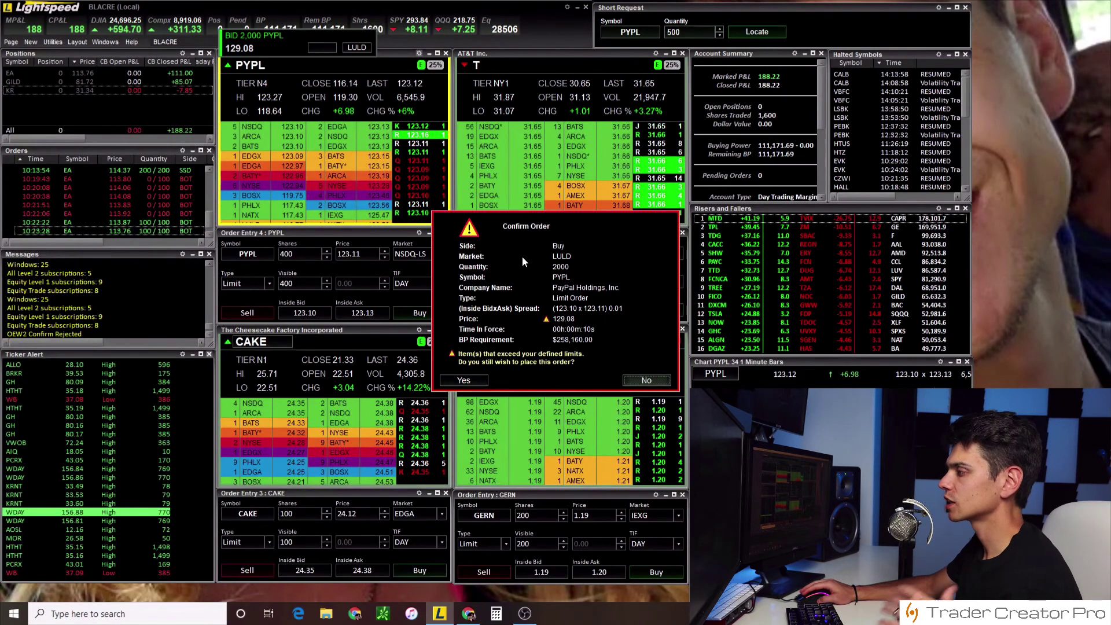
Step: Reject the Confirm Order prompt for the 2,000-share PYPL buy with Escape
{"action": "key", "text": "Escape"}
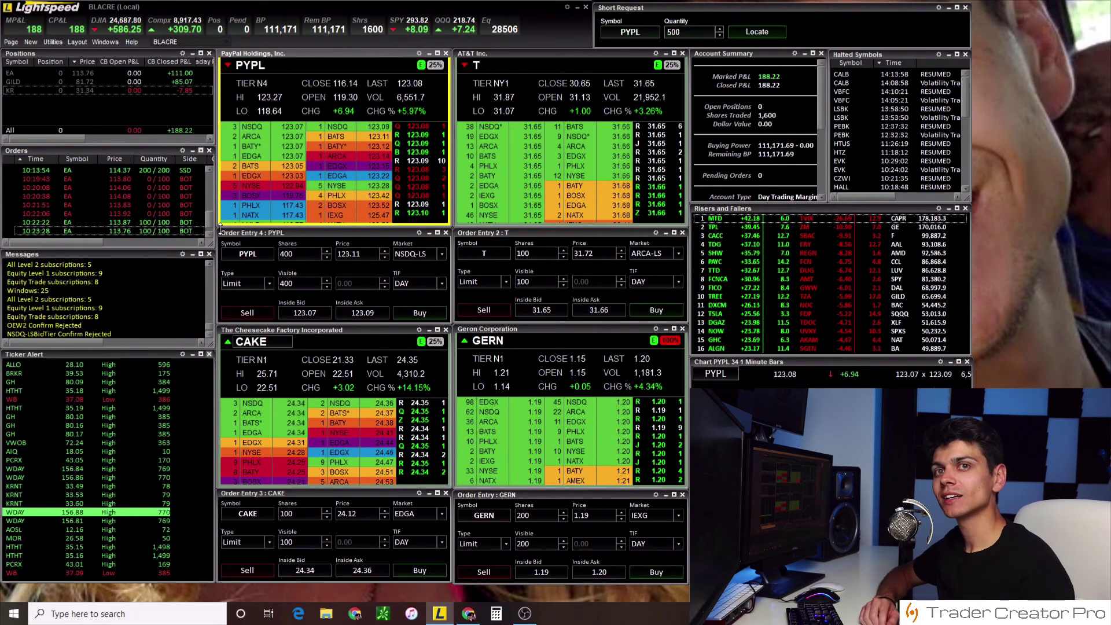